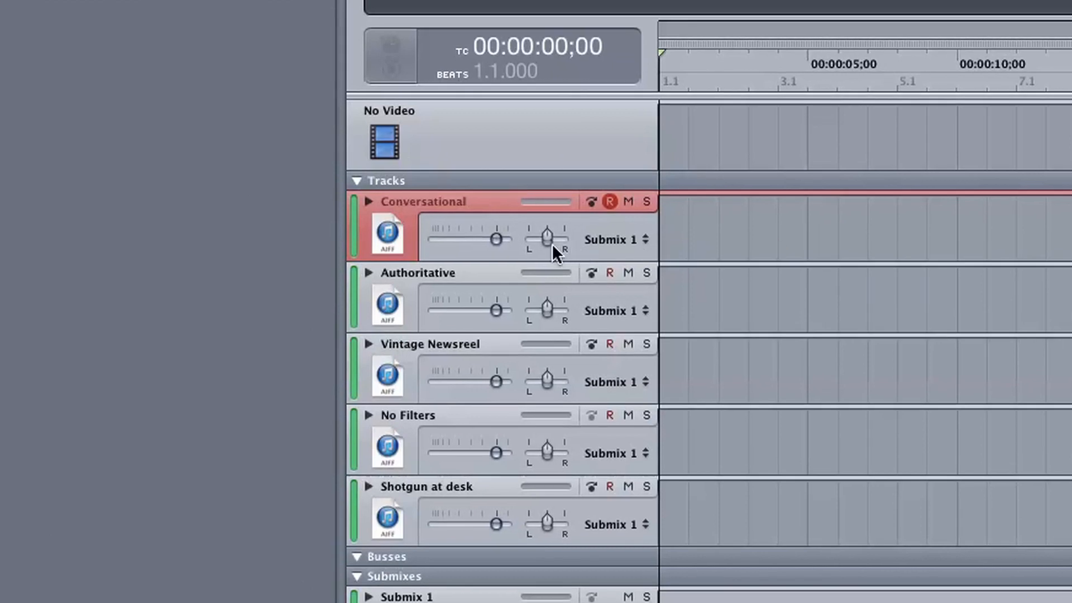
- Record a voice take about 8 seconds long on the armed Conversational track, starting at 00:00:00;00
double_click(306, 222)
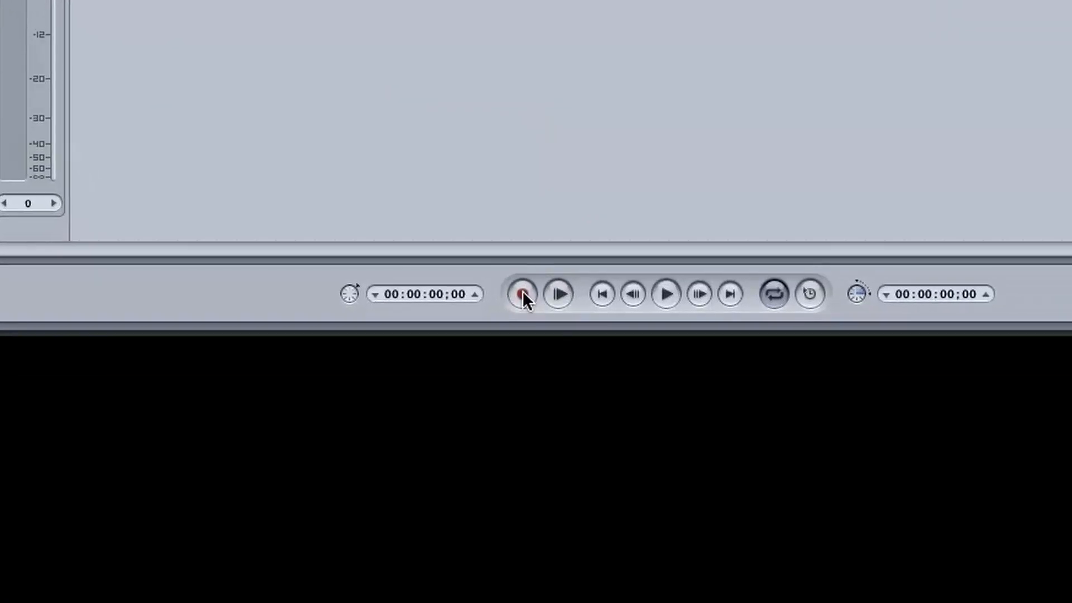
click(521, 294)
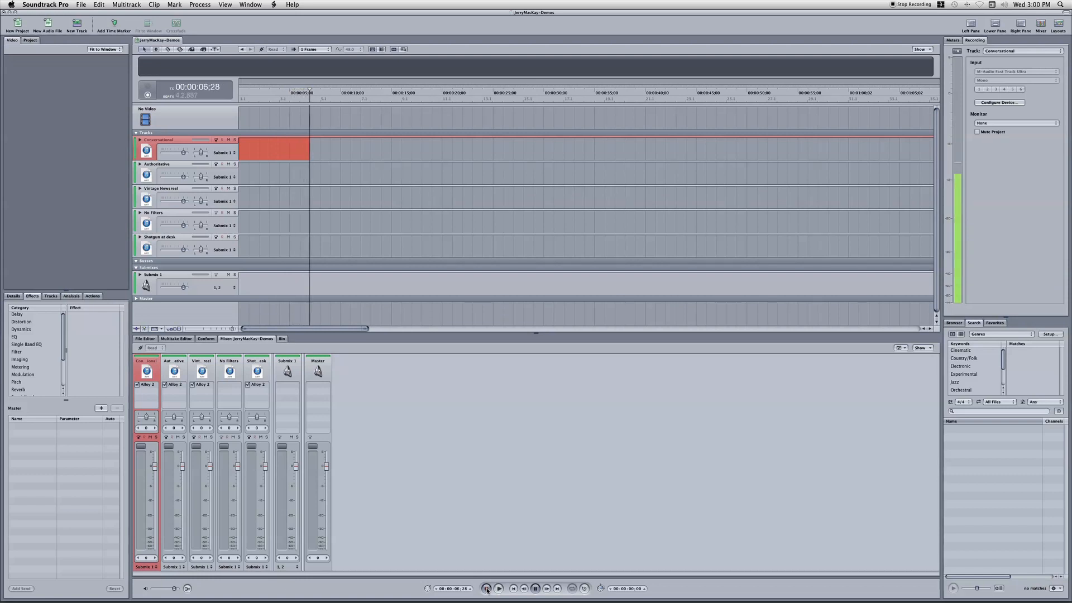
click(486, 589)
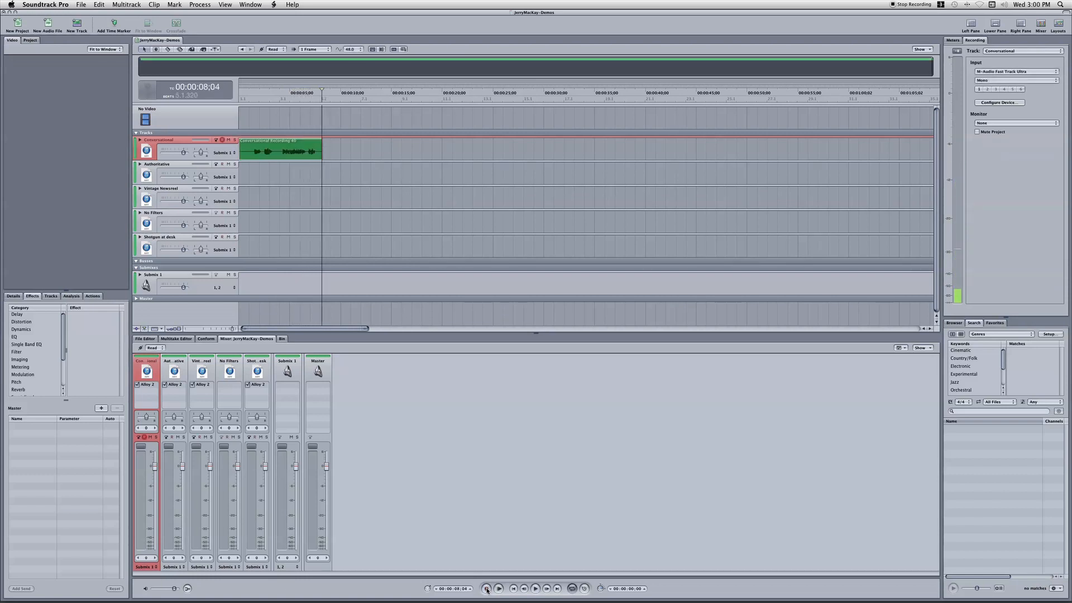
- Trim the silence from the start and end of the new Conversational clip and play it from the beginning
key(shift+z)
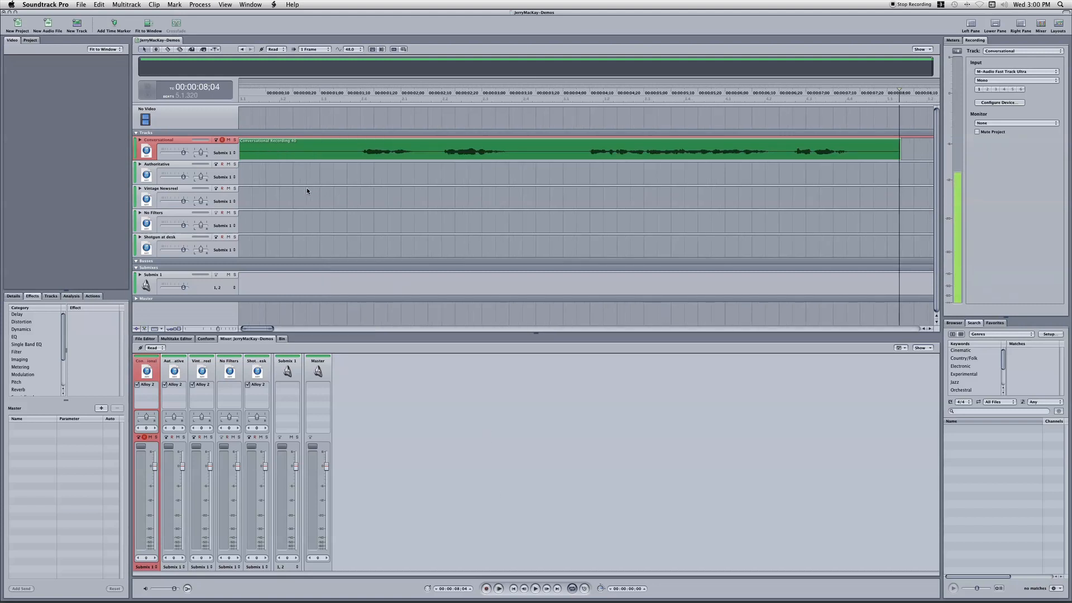
drag(241, 152, 277, 153)
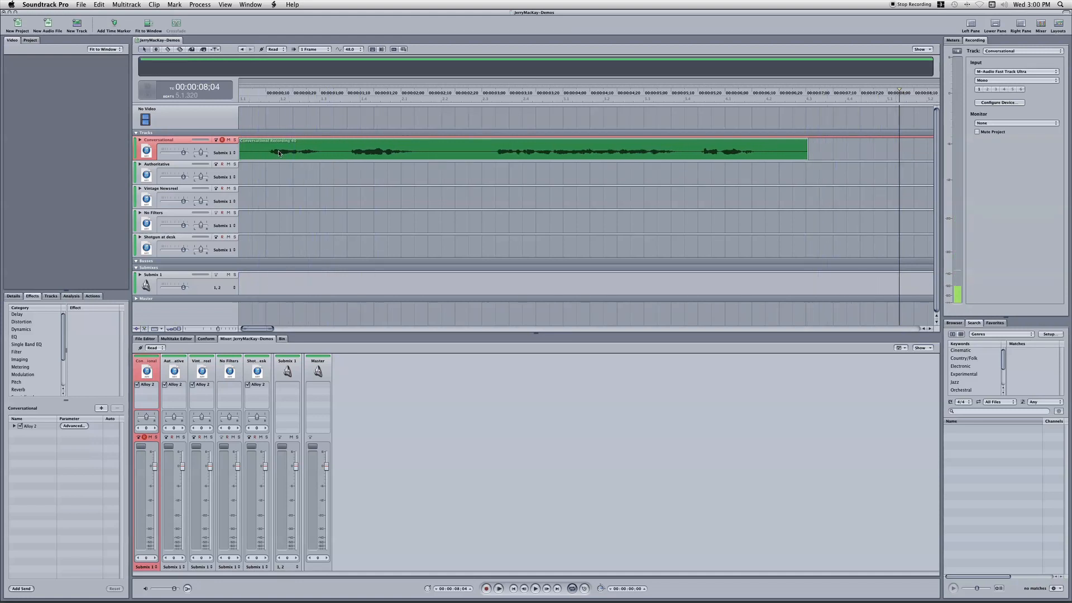
drag(805, 153, 775, 153)
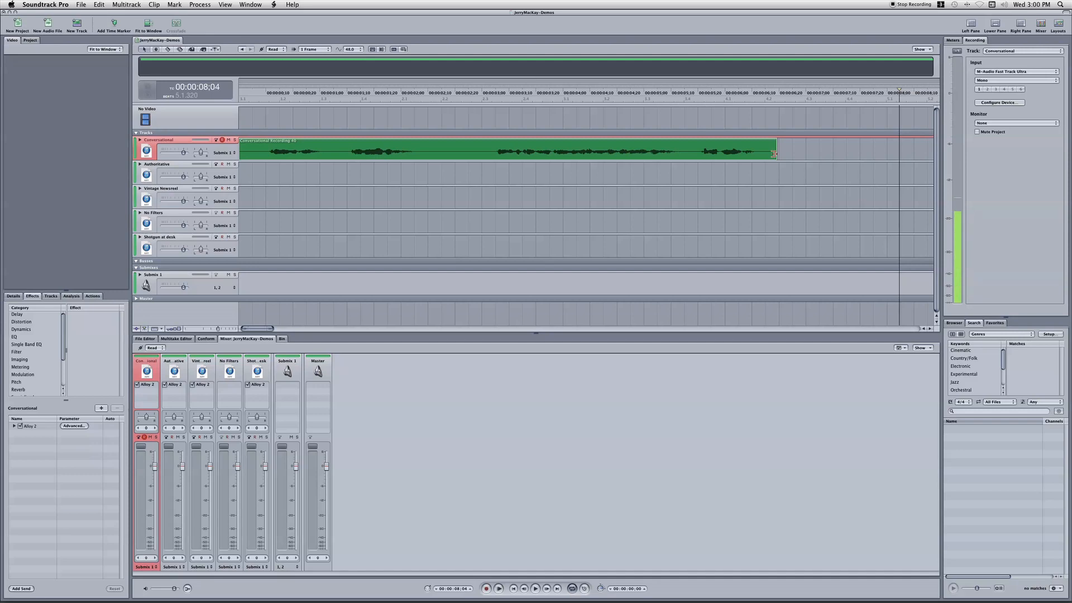
key(Home)
key(space)
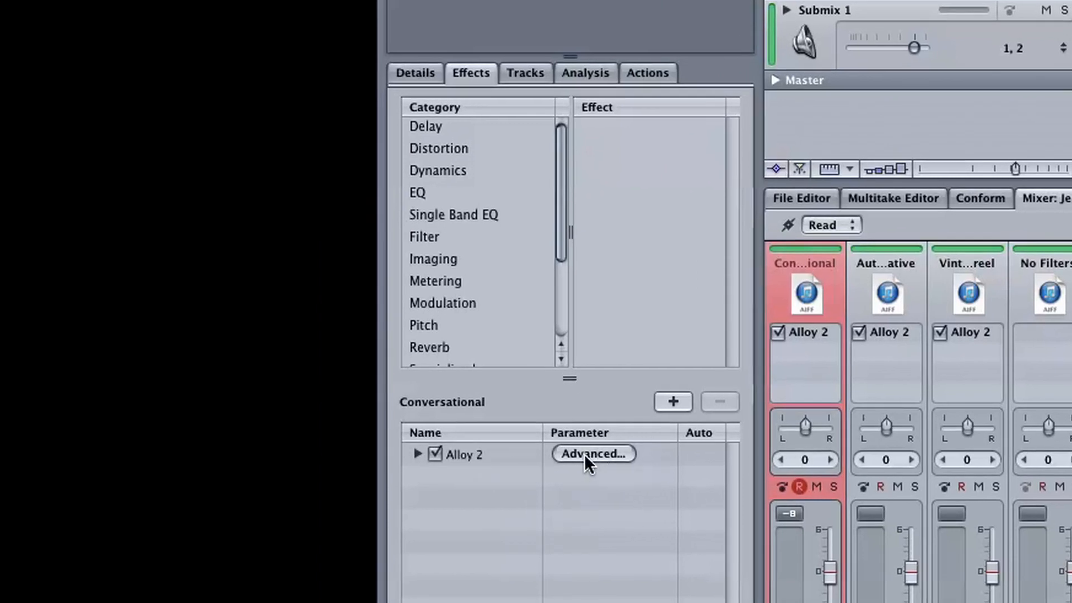
- Open the Conversational track's Alloy 2 effect and examine its Equalizer, Dynamics 1 and De-Esser modules
click(601, 453)
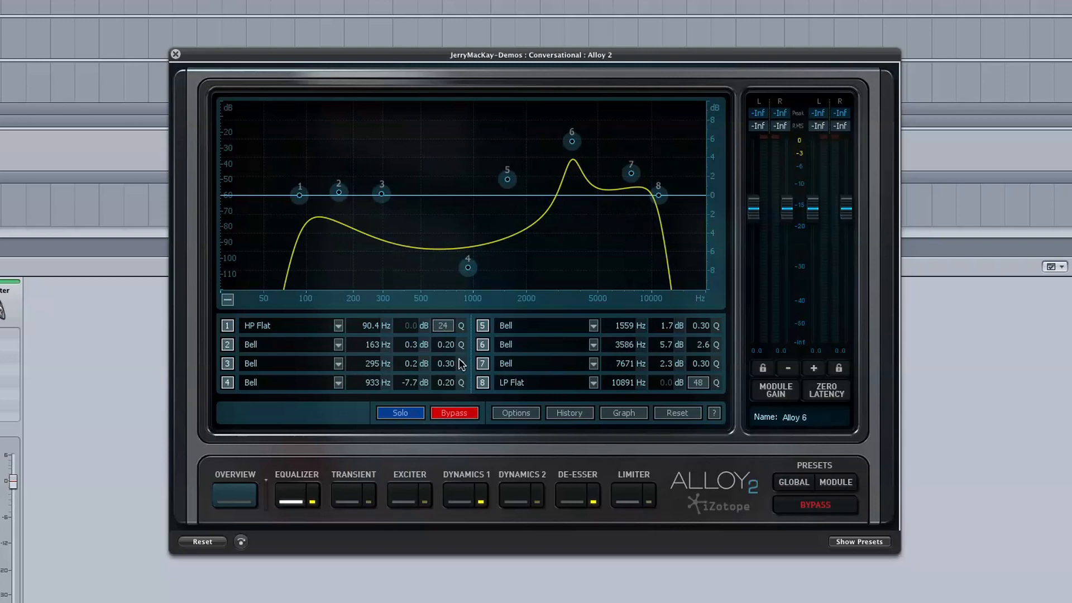
click(463, 497)
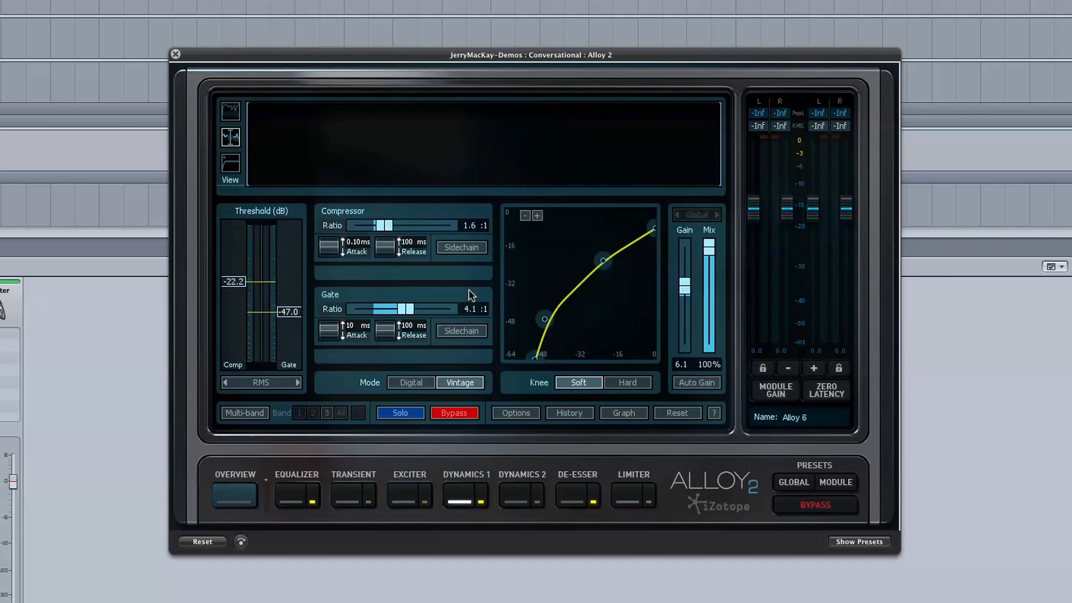
click(572, 496)
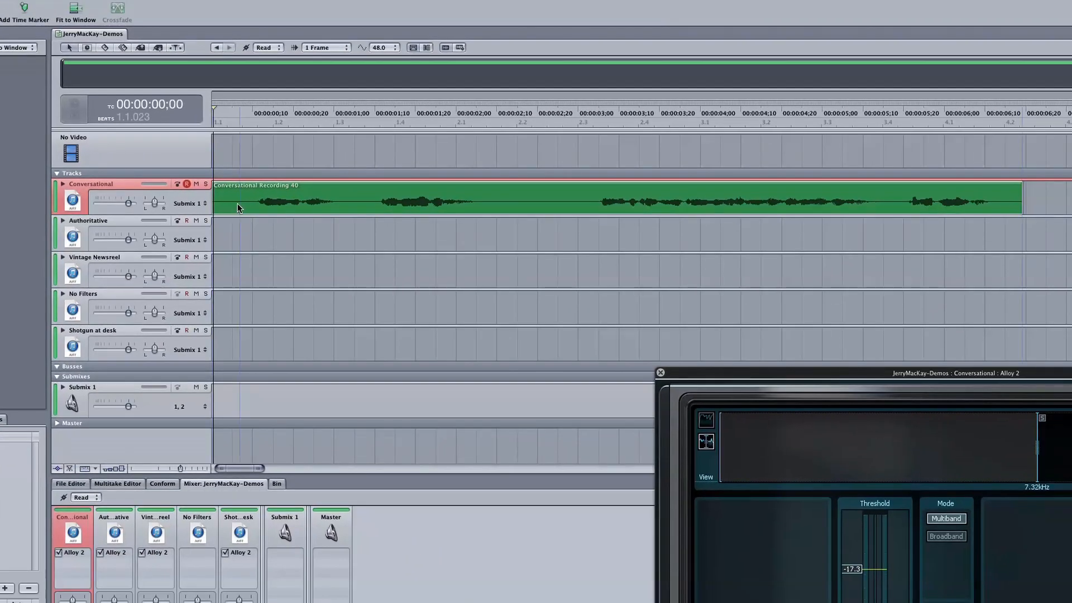
- Move the clip from the Conversational track to the Authoritative track and play it
drag(511, 215, 498, 257)
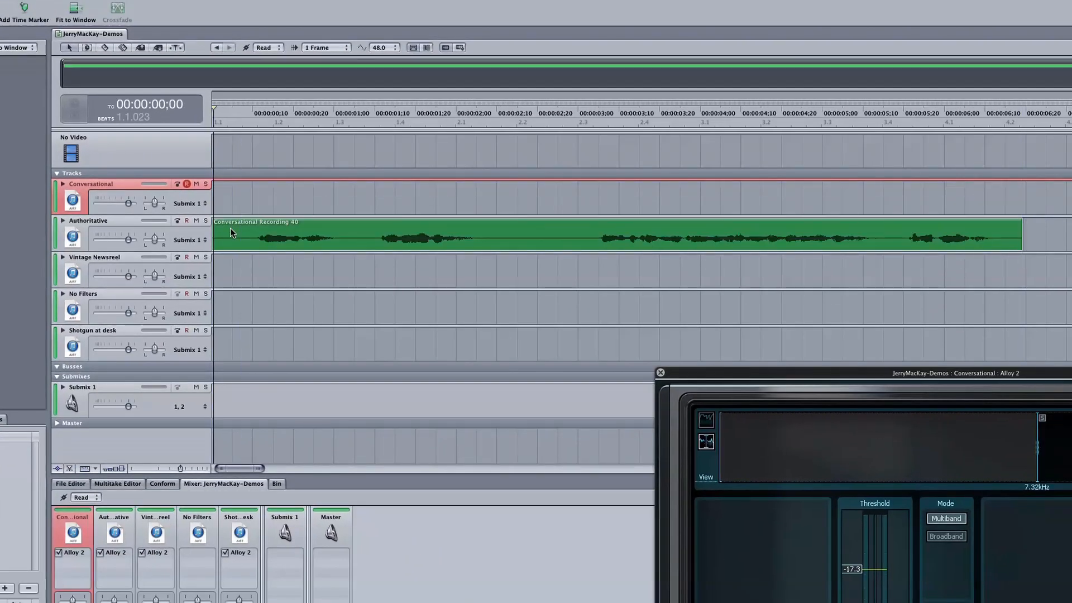
key(space)
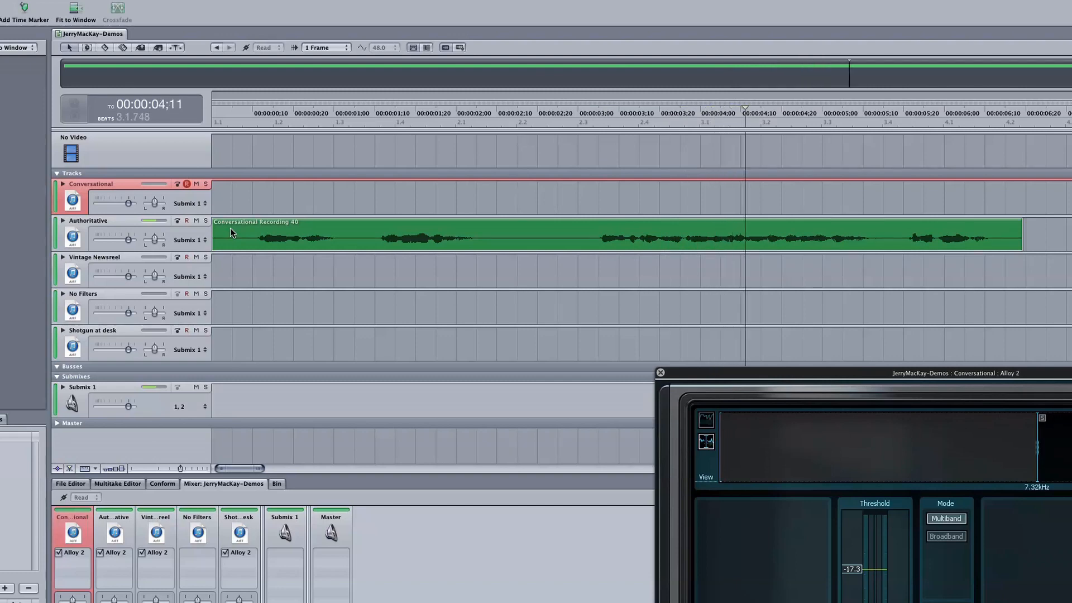
key(space)
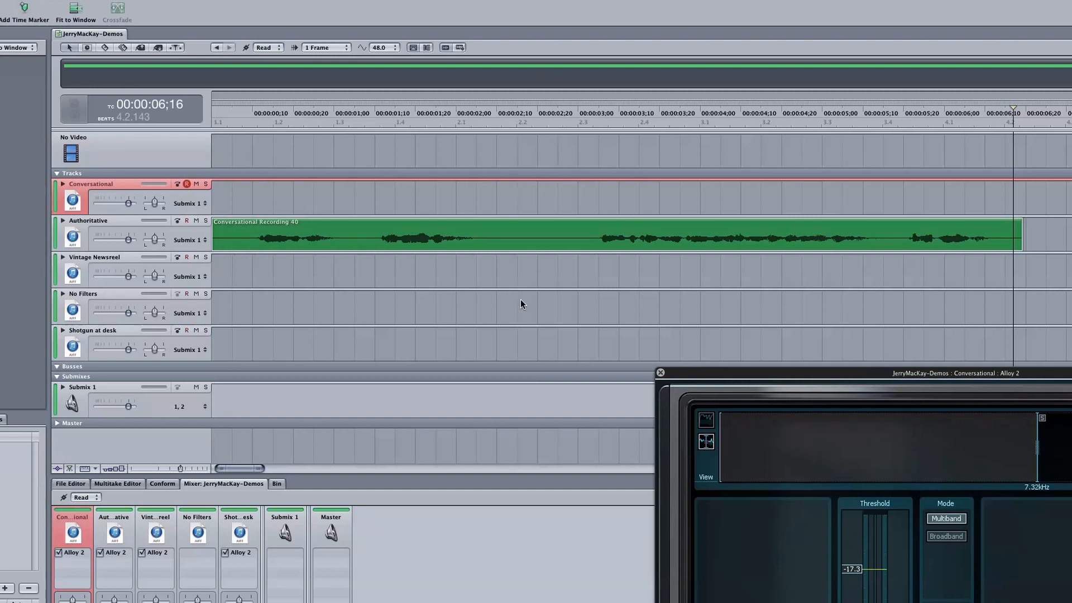
- Open the Authoritative track's Alloy 2 beside the Conversational one and compare their equalizers, focusing on the high-pass band 1
drag(732, 377, 760, 387)
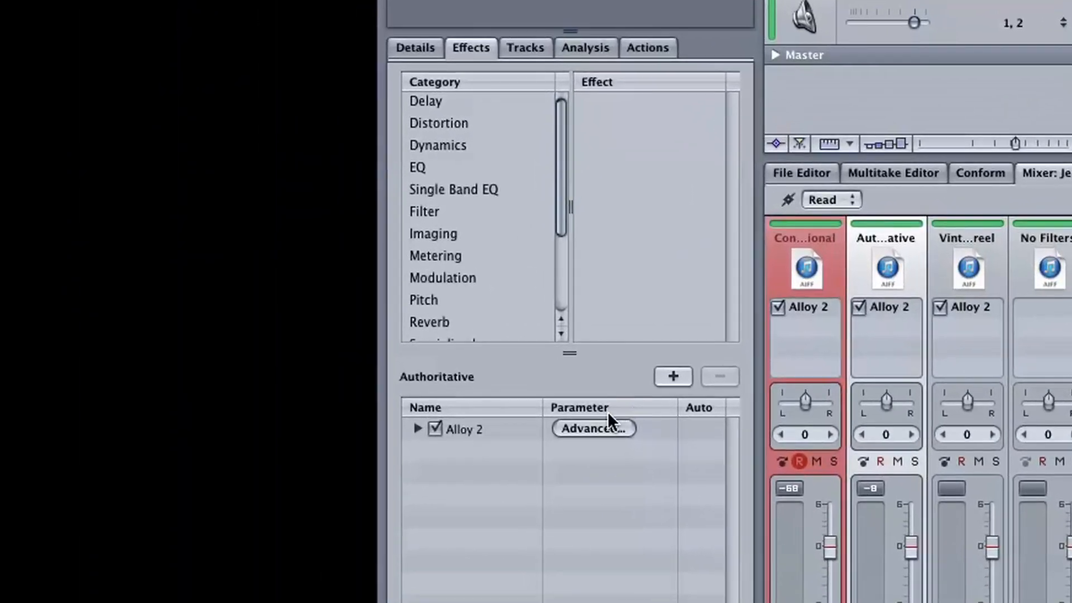
click(30, 599)
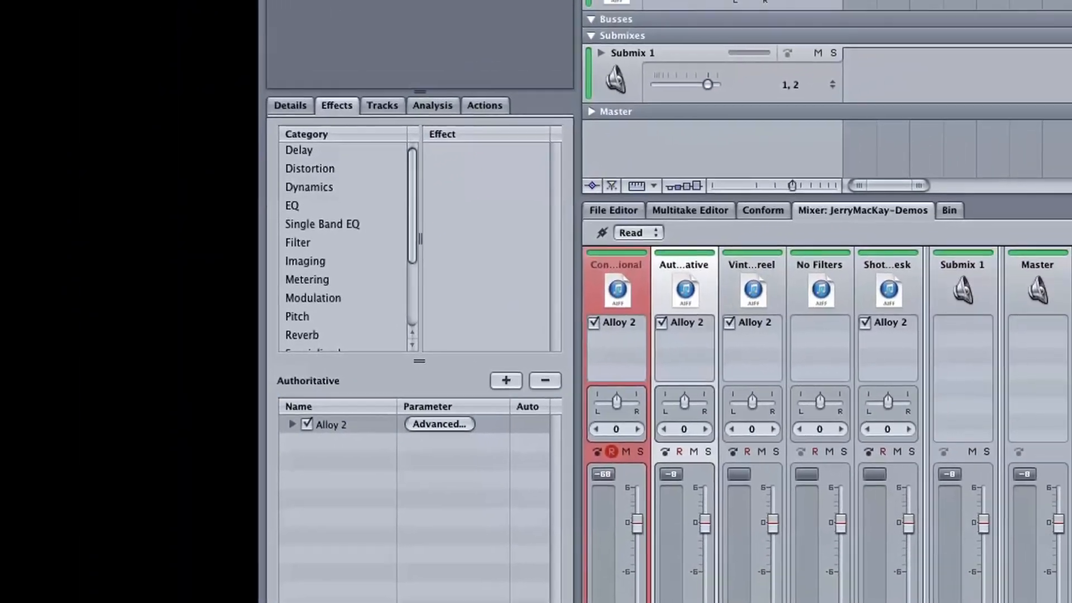
drag(842, 79, 639, 116)
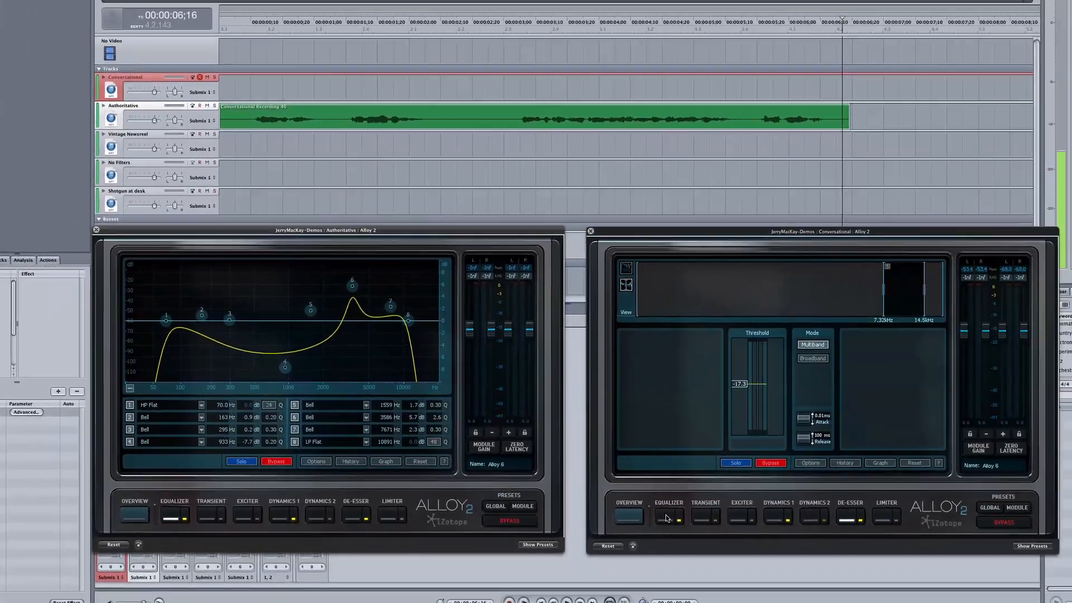
click(621, 511)
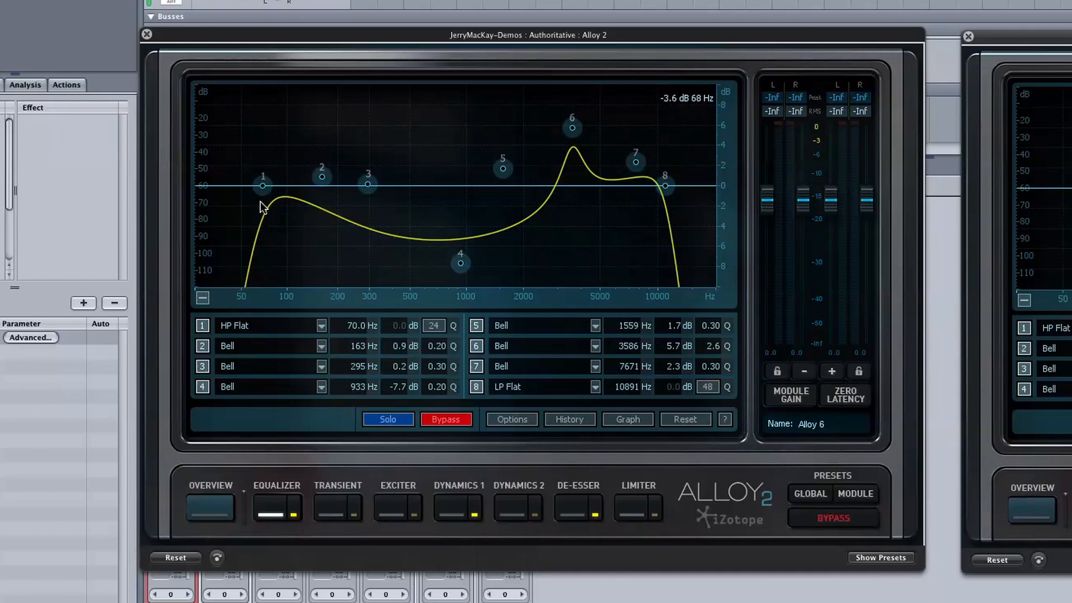
drag(260, 189, 263, 191)
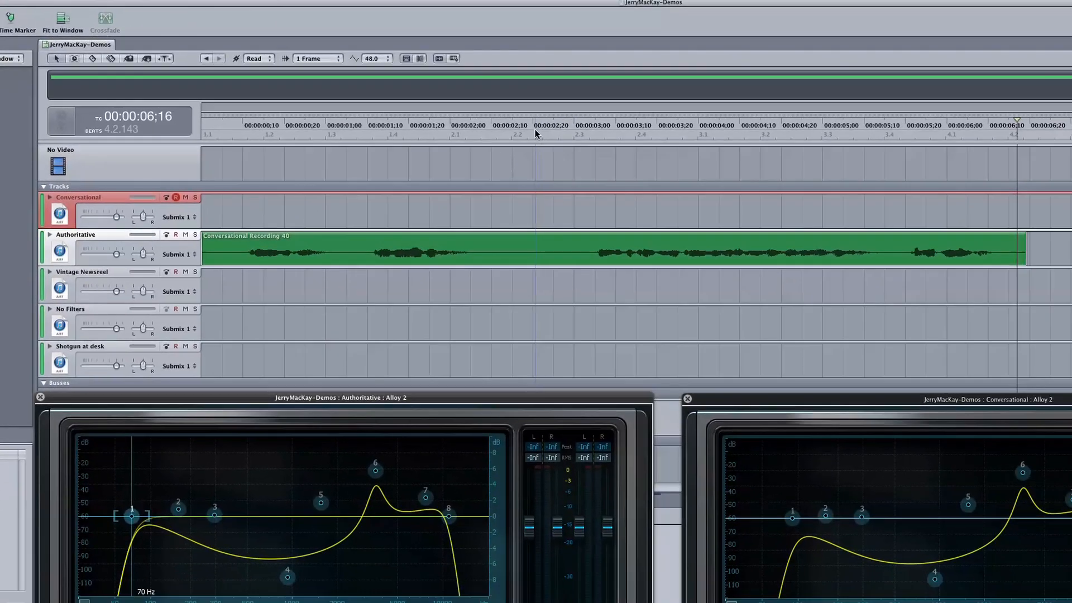
- Split the clip at 00:00:02;20 and audition its first part on the Conversational track and its second part on Vintage Newsreel
click(534, 130)
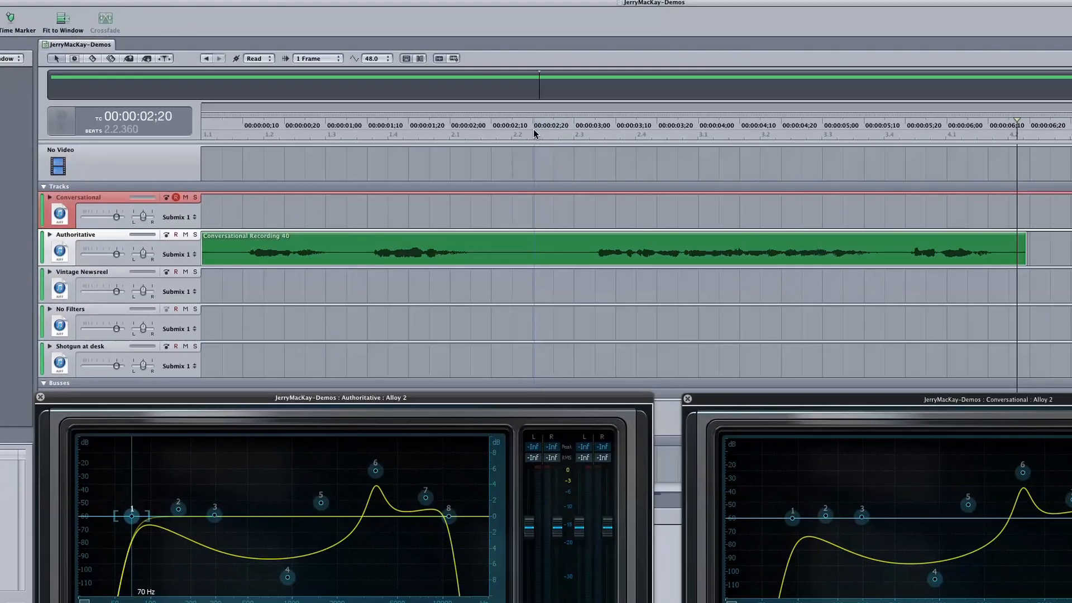
key(s)
drag(287, 251, 283, 224)
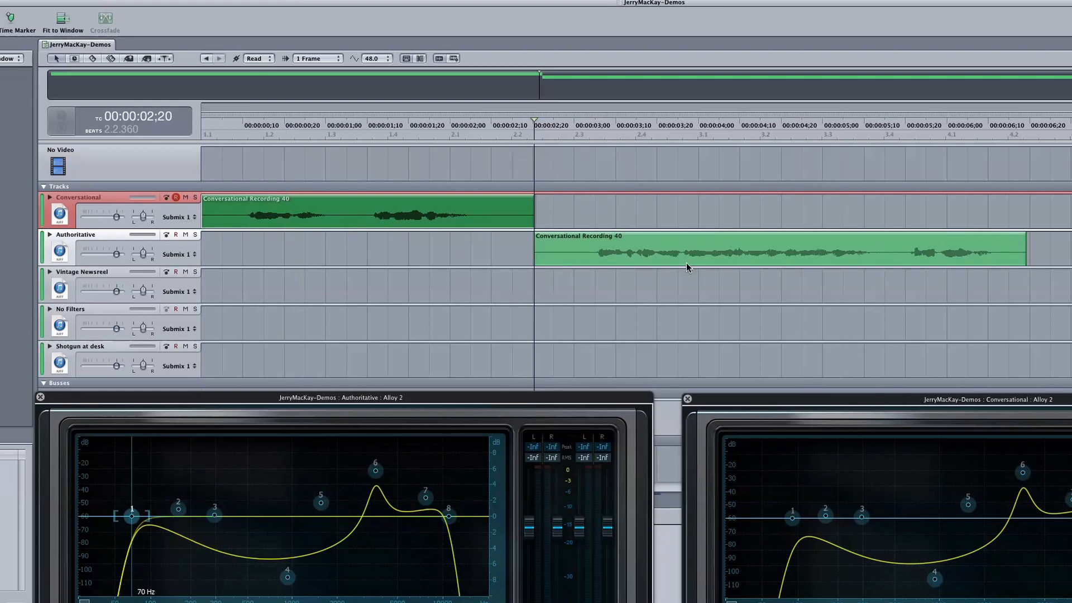
drag(685, 256, 685, 285)
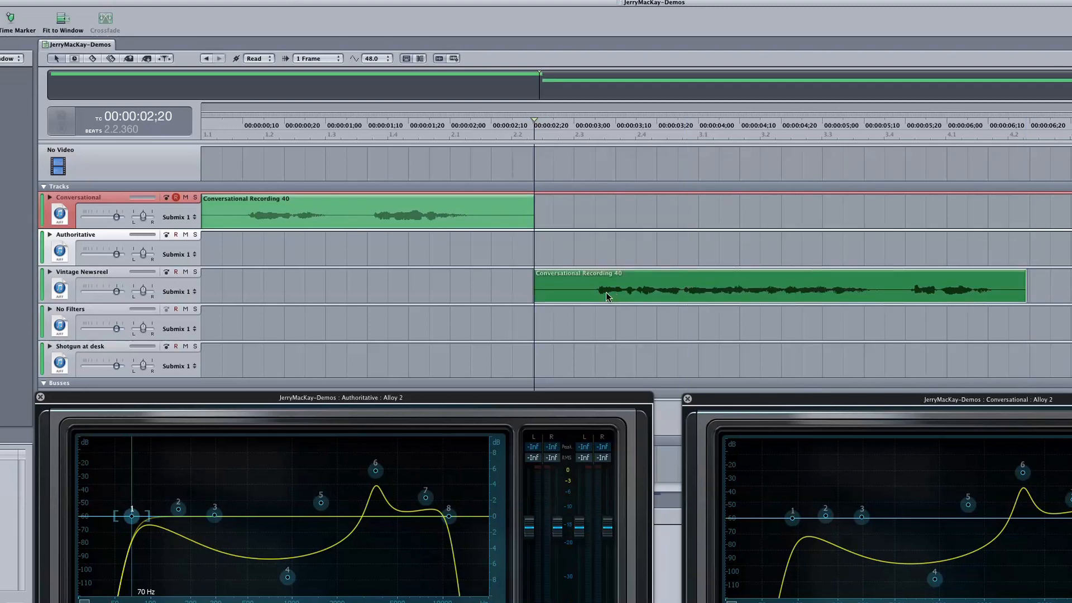
key(Home)
key(space)
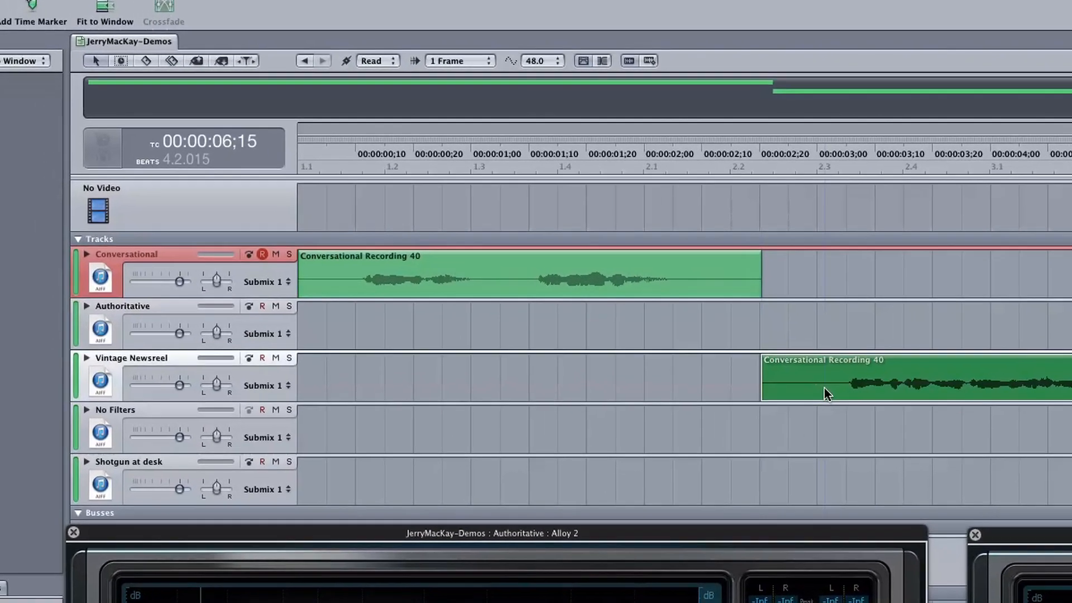
- Move the second clip part to No Filters, then delete the first part and extend the remaining clip back to the timeline start
drag(748, 357, 740, 382)
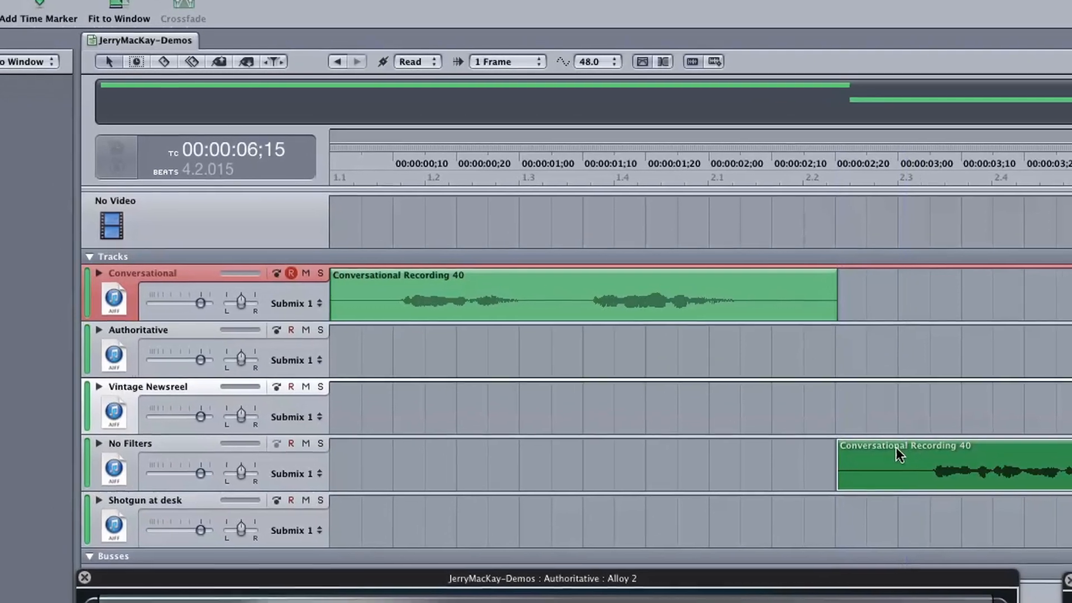
click(631, 259)
key(Delete)
drag(869, 471, 306, 475)
- Play the full clip on the No Filters track from the beginning
key(Home)
key(space)
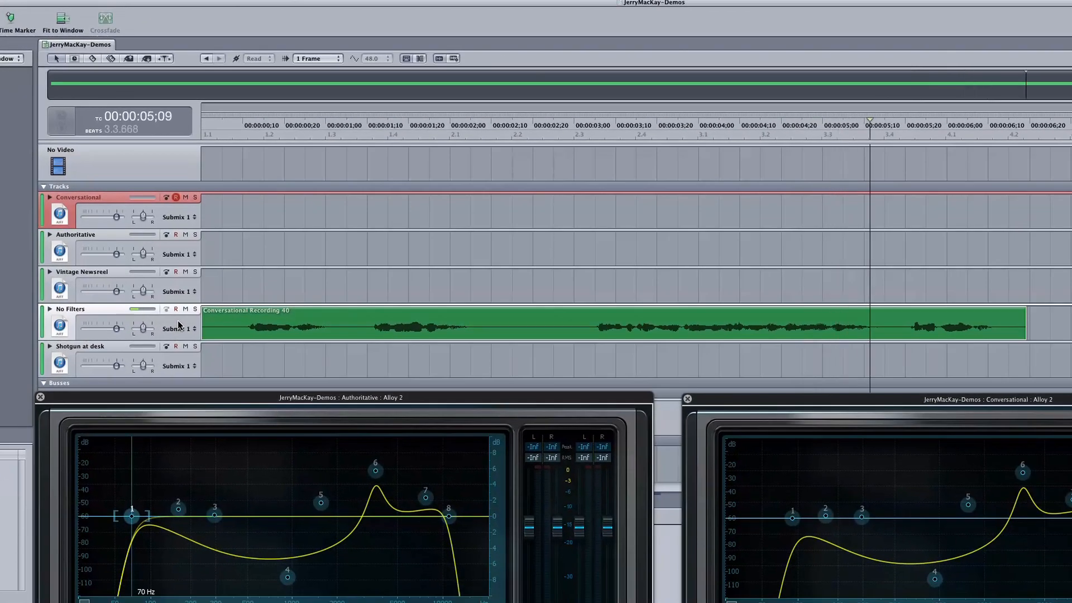
key(space)
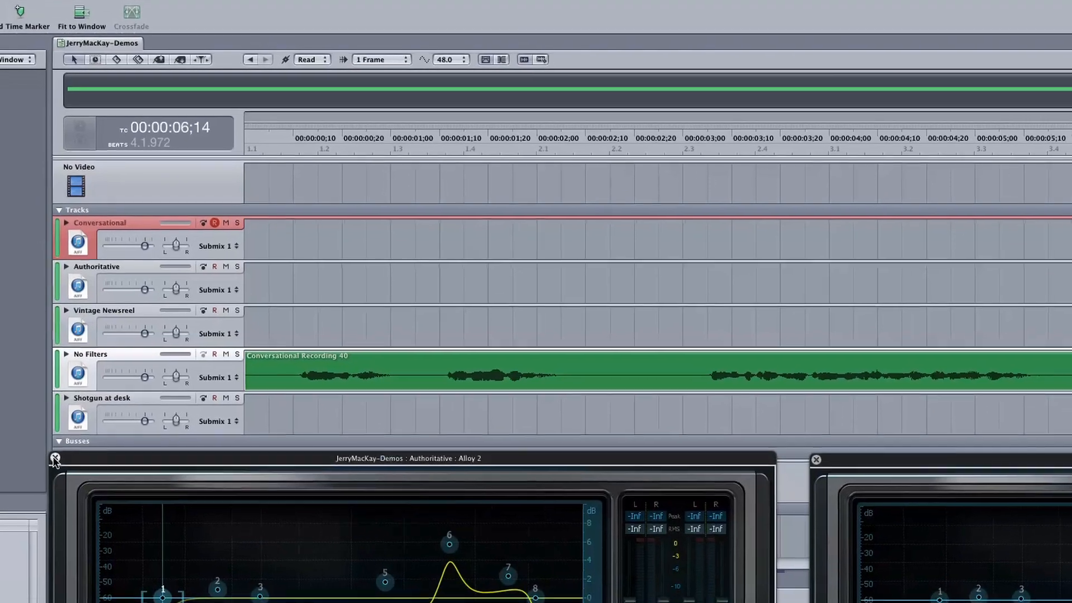
- Close the Alloy 2 windows and move the clip from No Filters to the Shotgun at desk track, with the playhead near its start
click(54, 456)
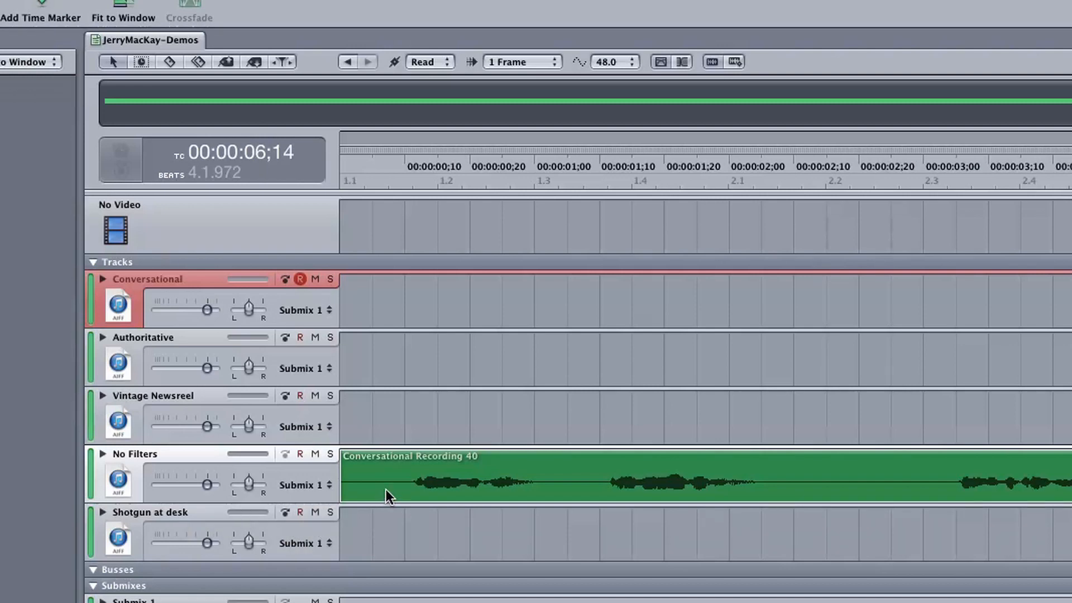
drag(386, 489, 383, 509)
click(377, 532)
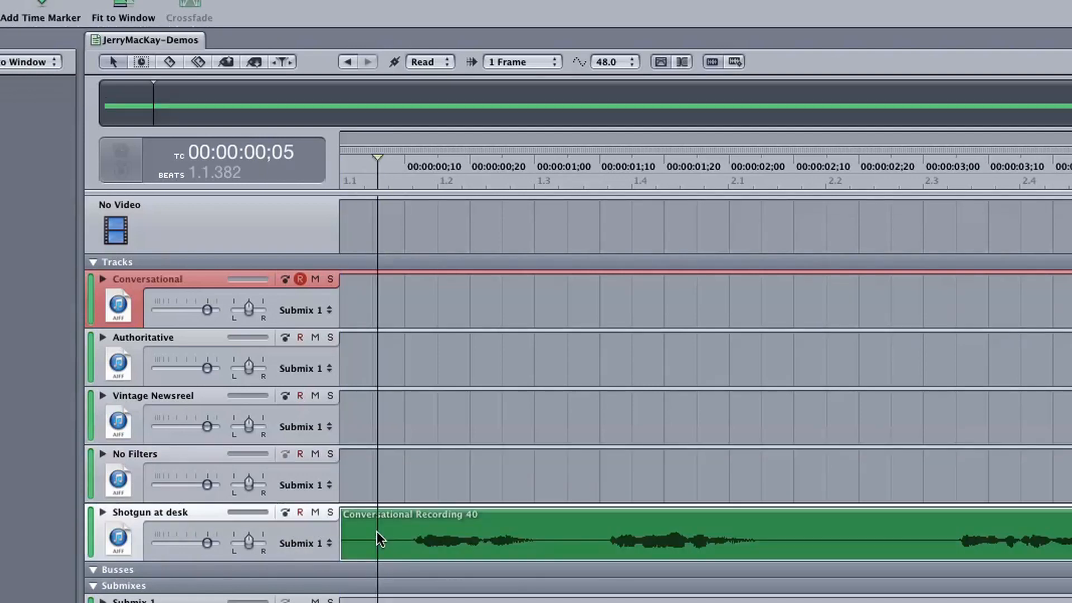